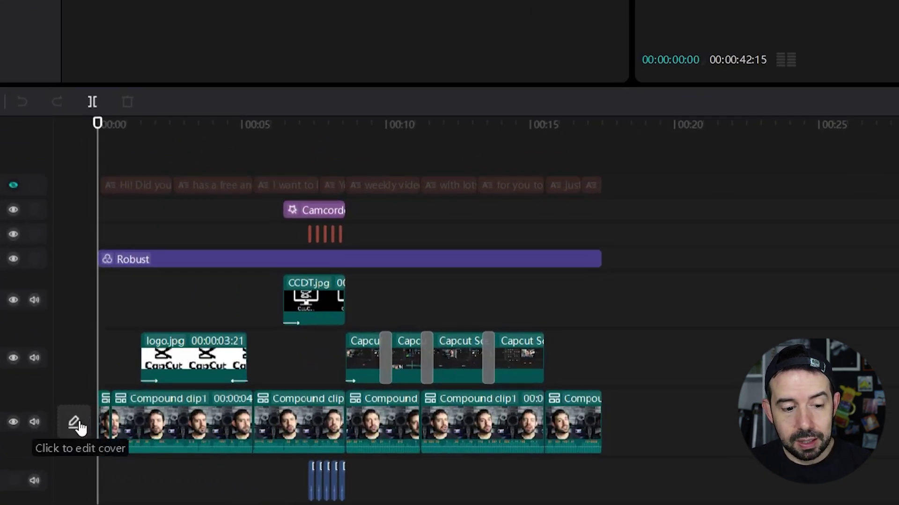
# Step: Open the cover editor using the 'Click to edit cover' pencil at the start of the main track
pyautogui.click(78, 424)
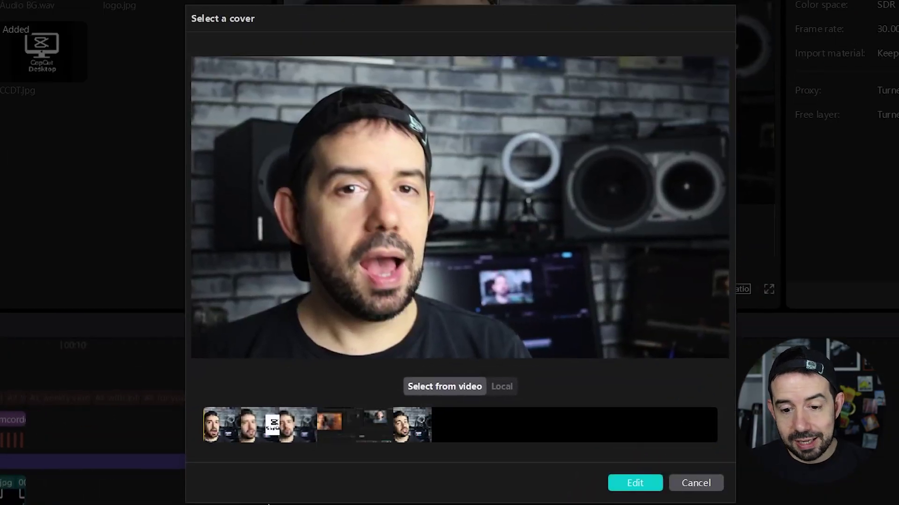
# Step: Check the Local option, then pick an early video frame of the presenter as the cover
pyautogui.click(502, 387)
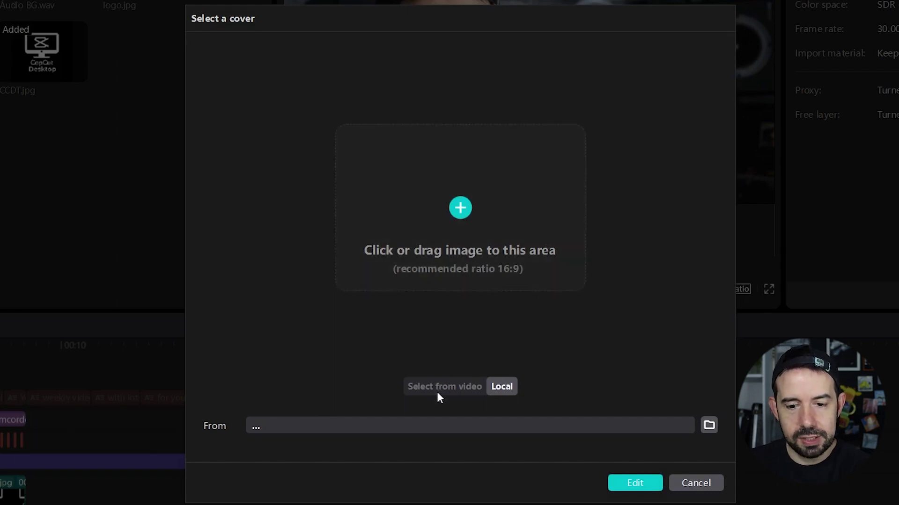
pyautogui.click(437, 391)
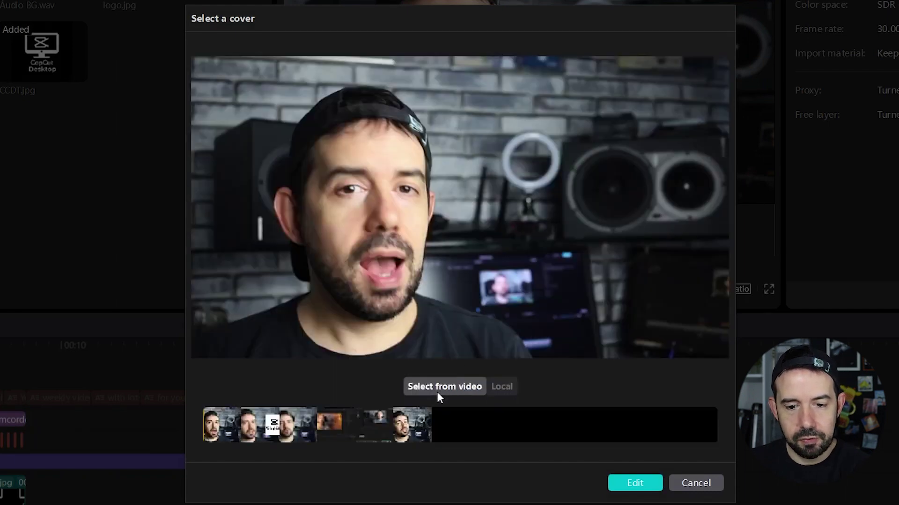
pyautogui.click(213, 433)
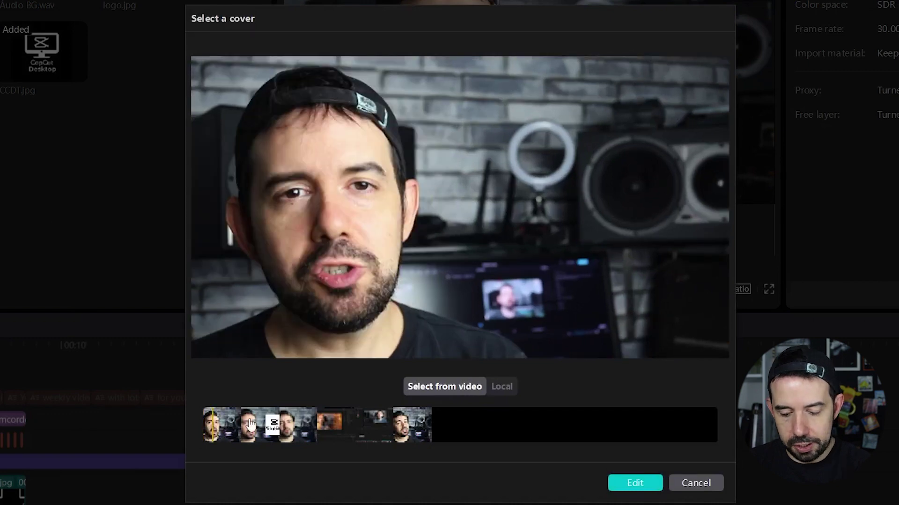
pyautogui.click(241, 429)
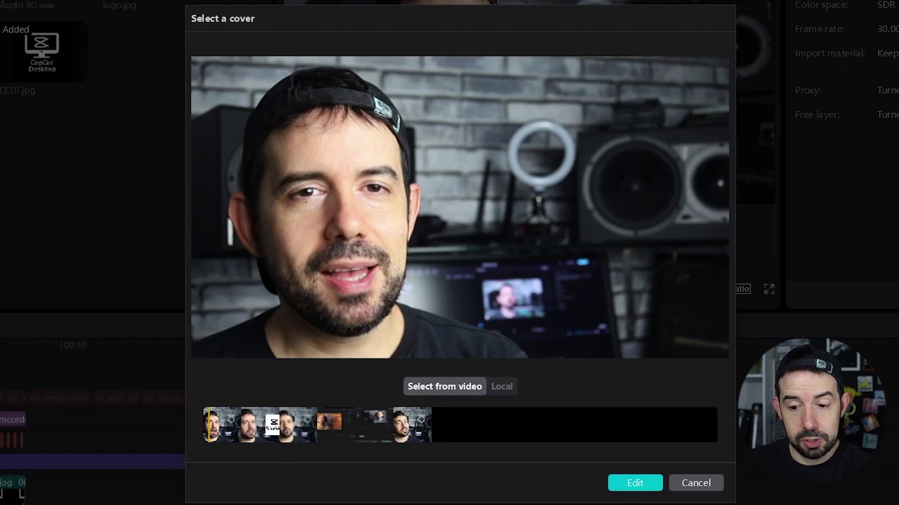
# Step: Compare cover templates, apply the weekly vlog title template, and drag its title right
pyautogui.click(635, 484)
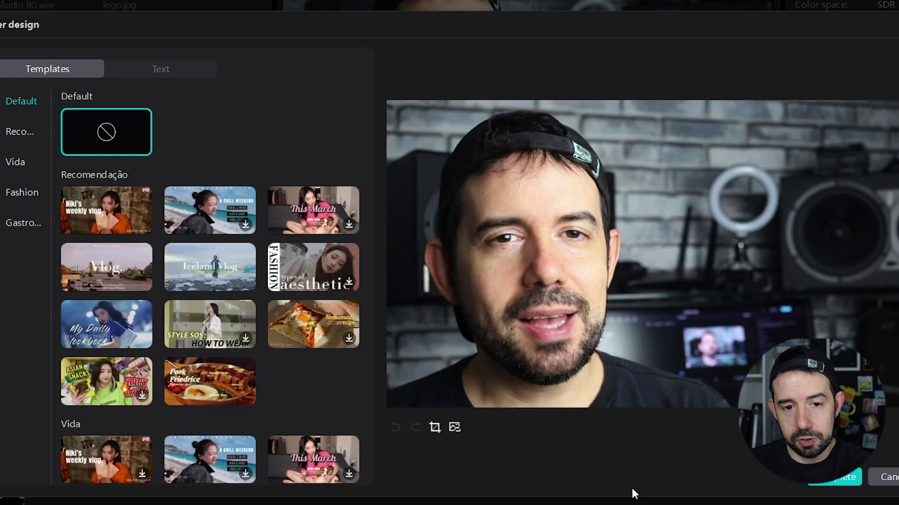
pyautogui.click(167, 72)
pyautogui.click(48, 69)
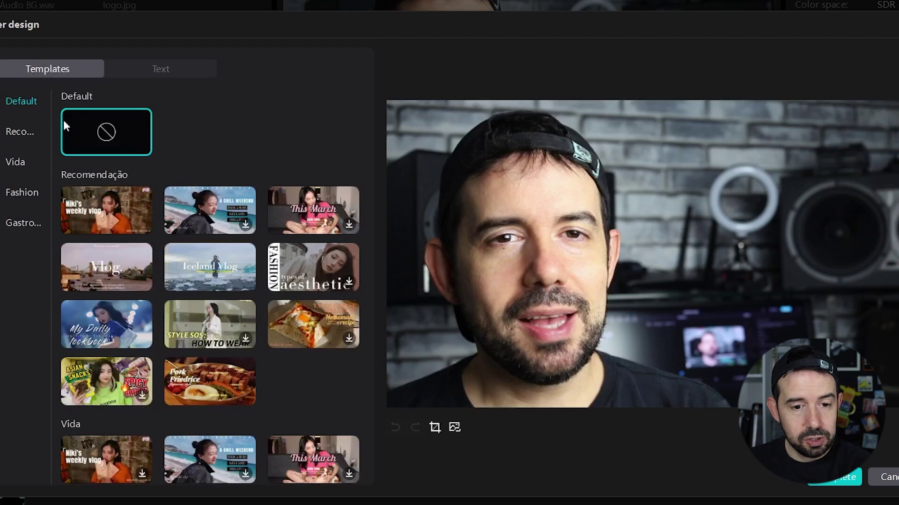
pyautogui.click(105, 193)
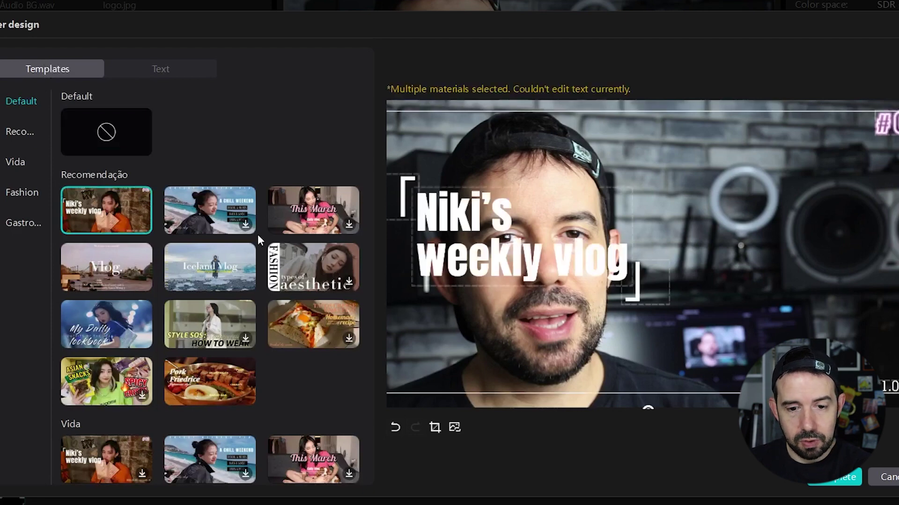
pyautogui.click(231, 215)
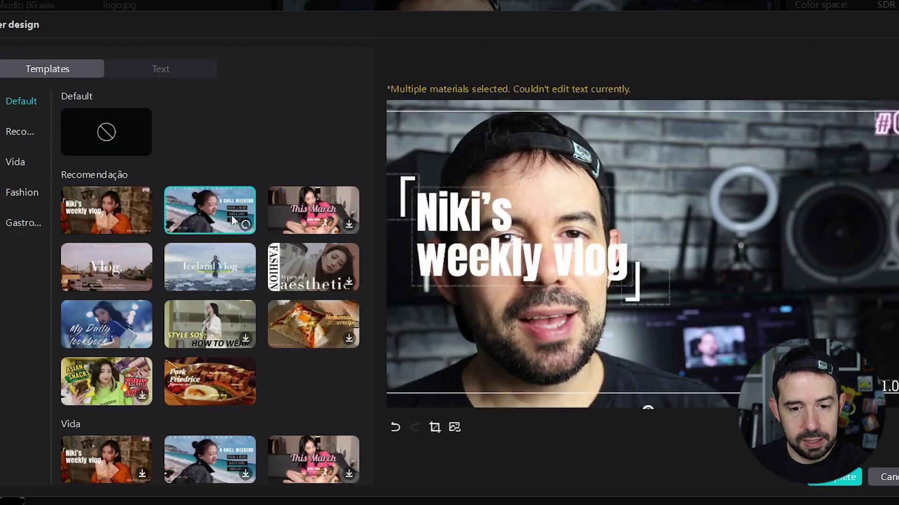
pyautogui.click(226, 265)
pyautogui.click(86, 273)
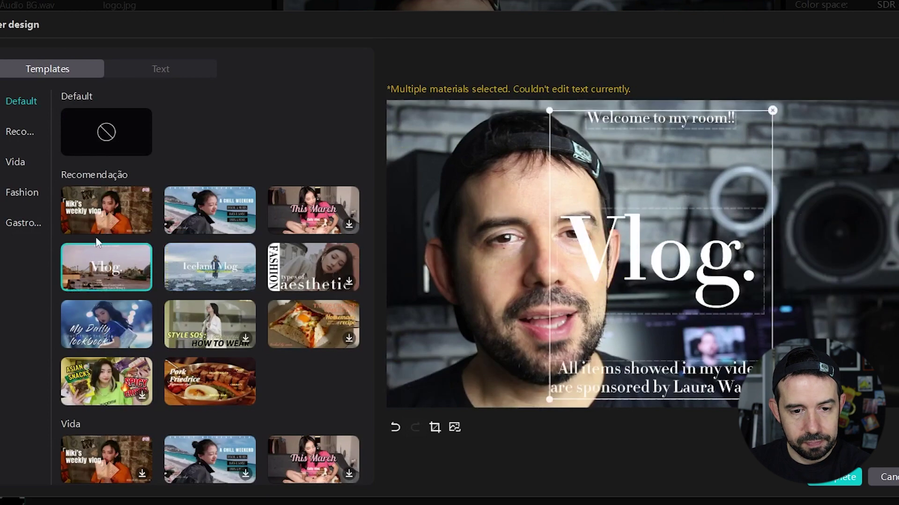
pyautogui.click(97, 212)
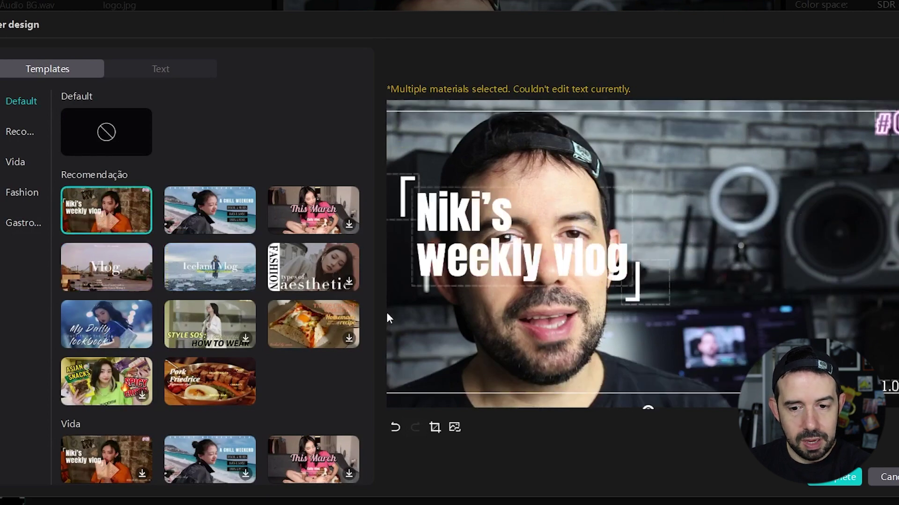
pyautogui.moveTo(532, 276); pyautogui.dragTo(779, 302)
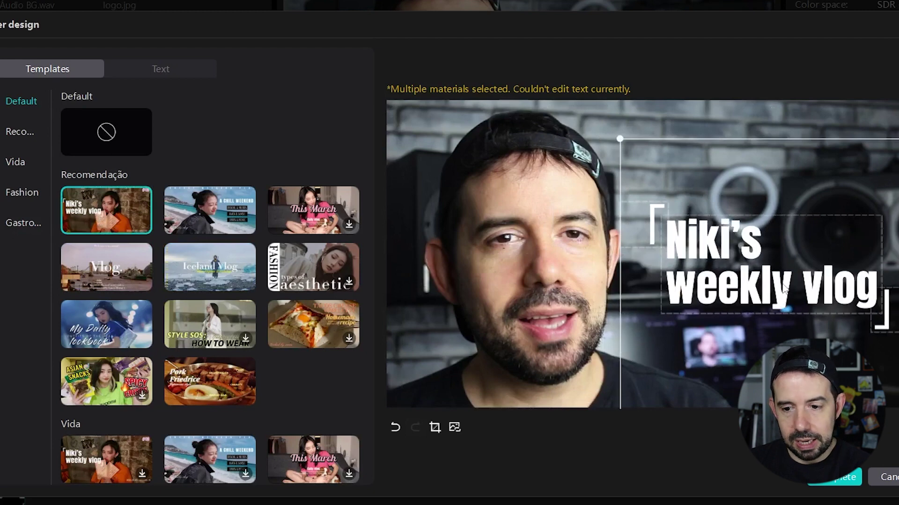
pyautogui.click(786, 291)
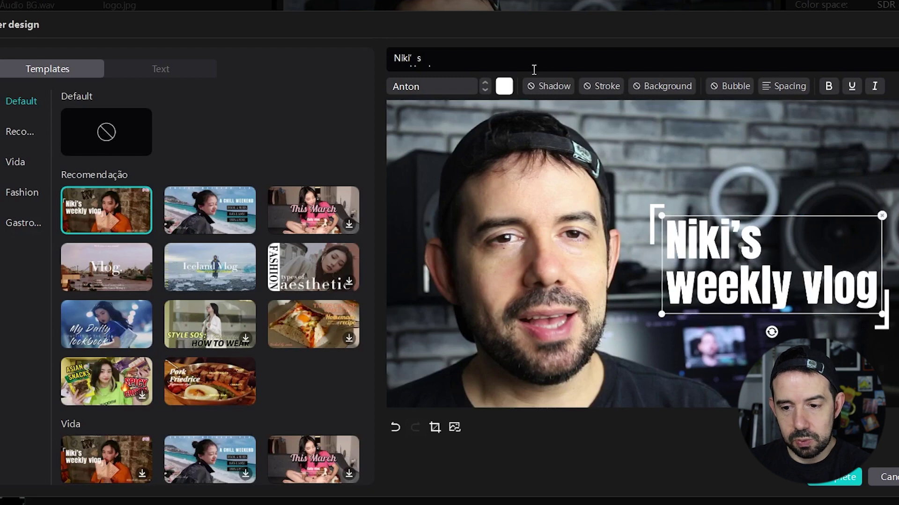
# Step: Retype the title as 'CapCut´s amazing / new feature!', shrink it, and move it top-right
pyautogui.click(473, 62)
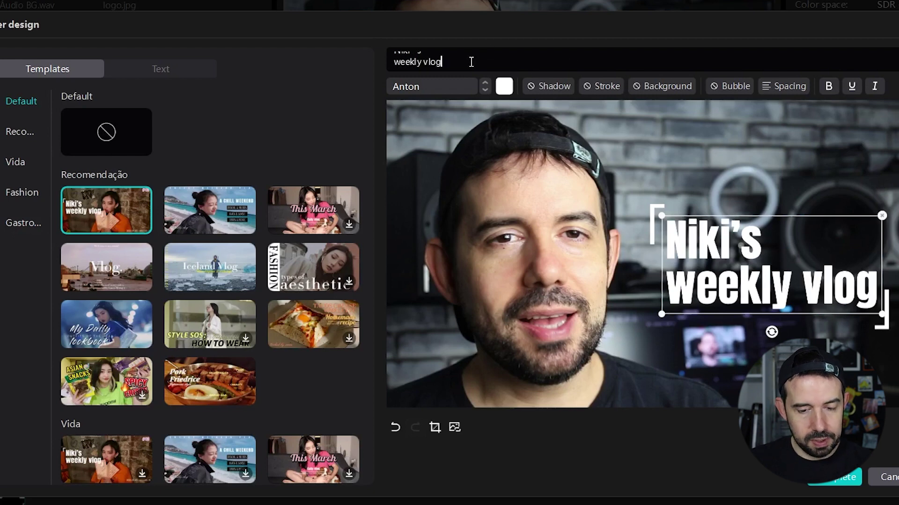
pyautogui.hotkey('ctrl', 'a')
pyautogui.write('Ca')
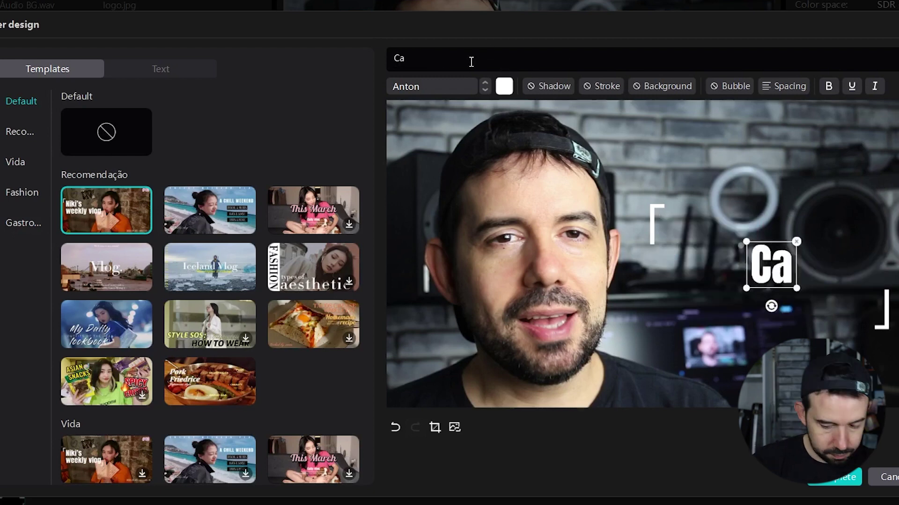
pyautogui.write('pCut´s amazing')
pyautogui.press('Return')
pyautogui.write('new feature!')
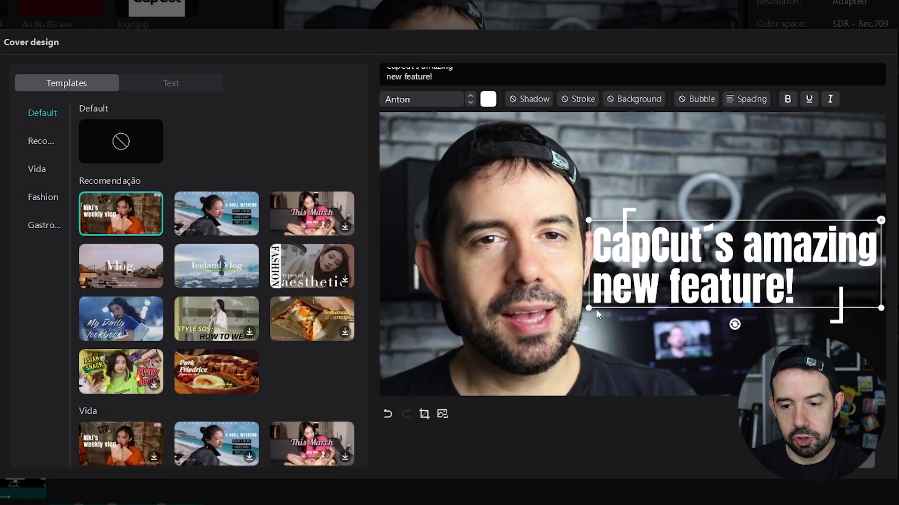
pyautogui.moveTo(621, 314); pyautogui.dragTo(637, 310)
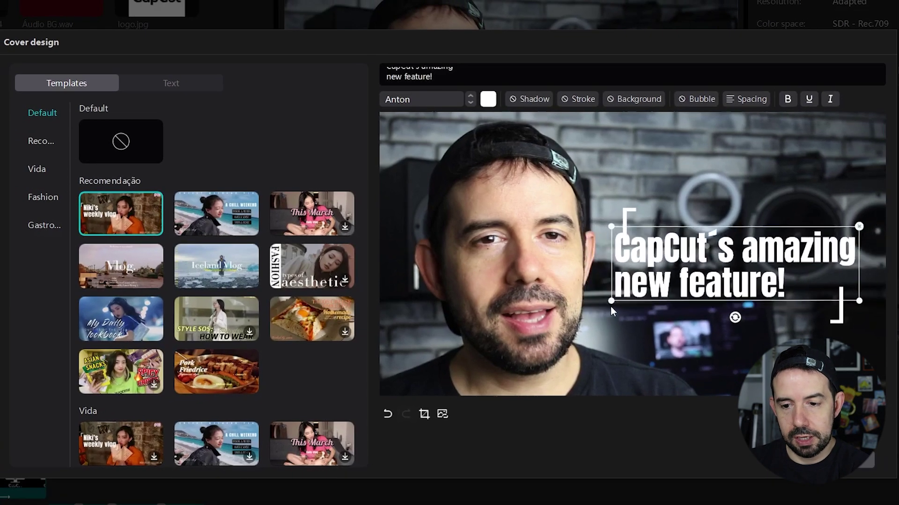
pyautogui.moveTo(674, 274); pyautogui.dragTo(689, 175)
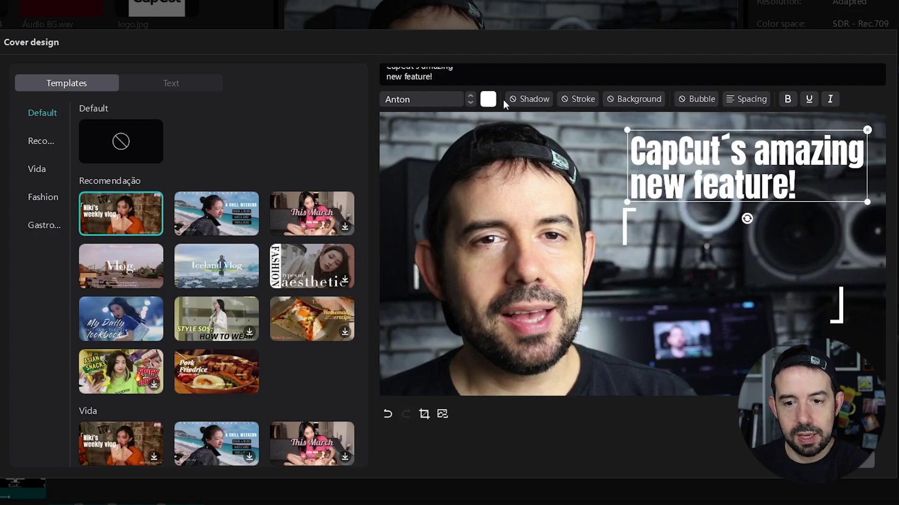
# Step: Give the title a dark shadow and dark red outline, and set font DrukWide-Medium
pyautogui.click(529, 109)
pyautogui.click(524, 187)
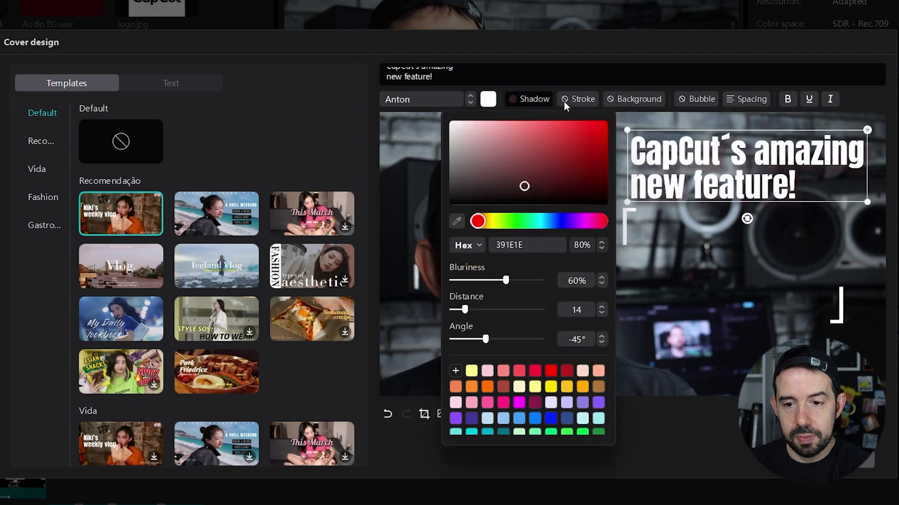
pyautogui.click(583, 100)
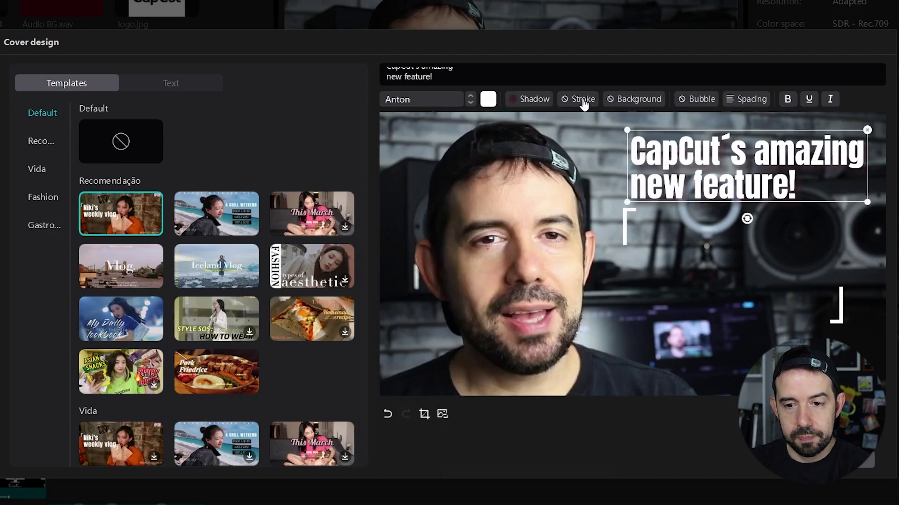
pyautogui.click(582, 101)
pyautogui.moveTo(544, 151); pyautogui.dragTo(579, 195)
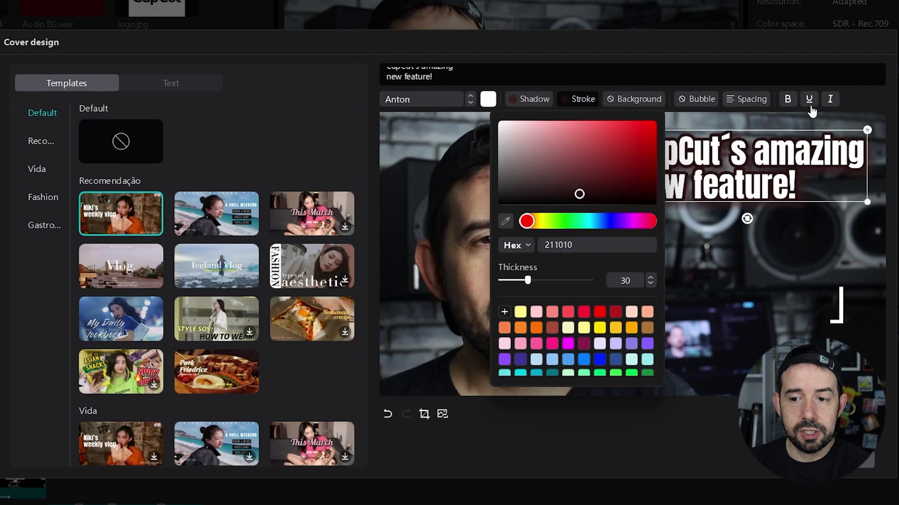
pyautogui.click(474, 110)
pyautogui.click(471, 102)
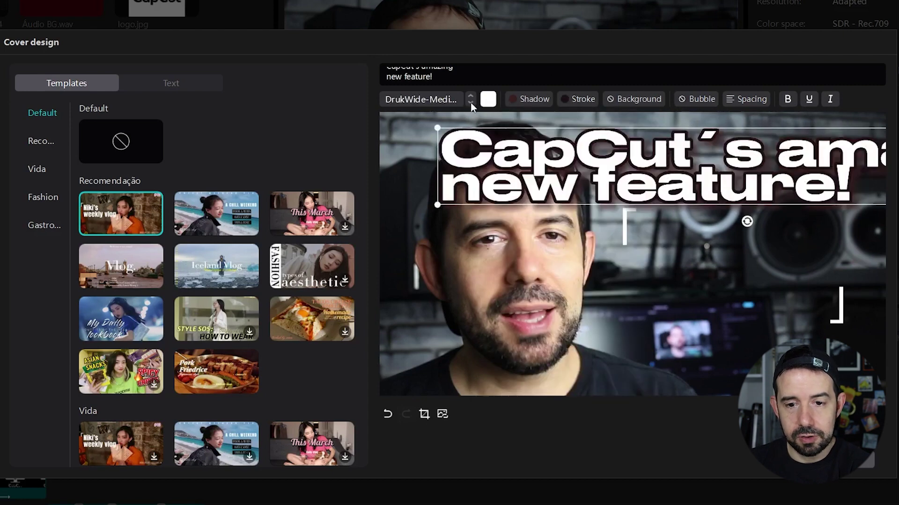
# Step: Revert the font to Anton, delete the old title, and add a Default text box
pyautogui.click(468, 96)
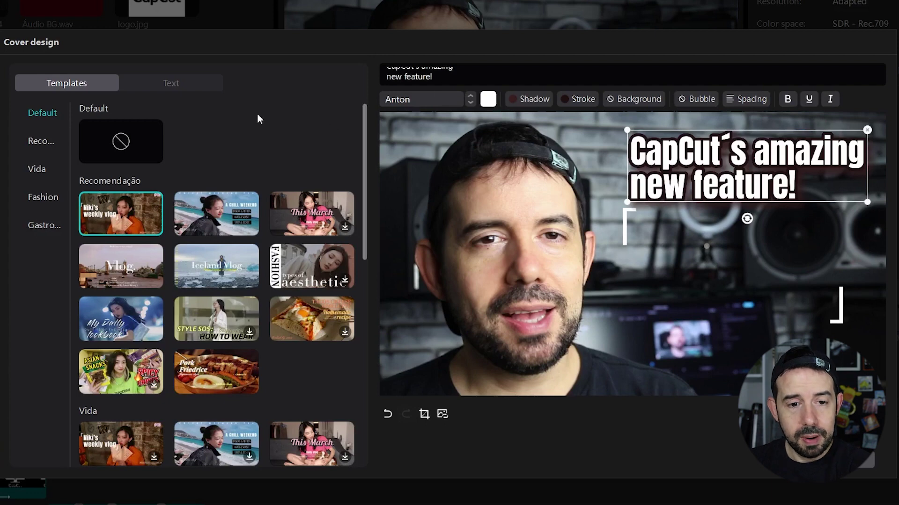
pyautogui.click(187, 81)
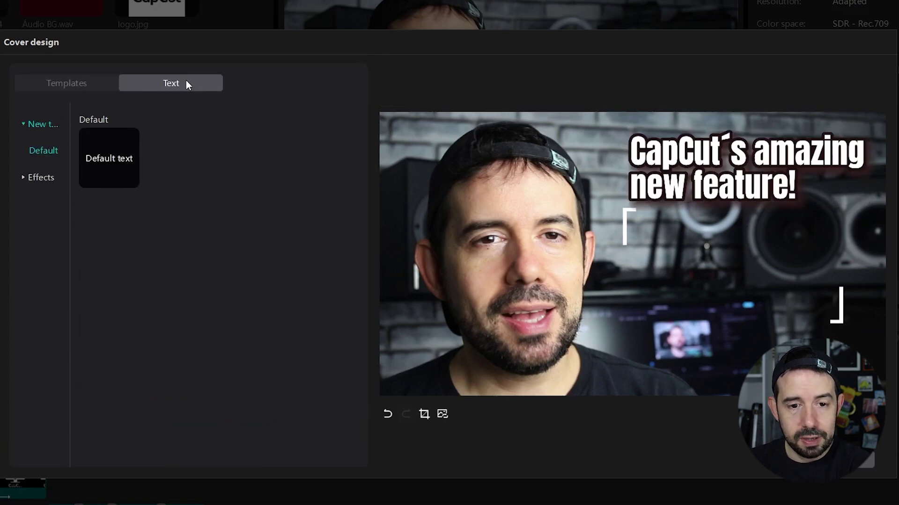
pyautogui.click(748, 193)
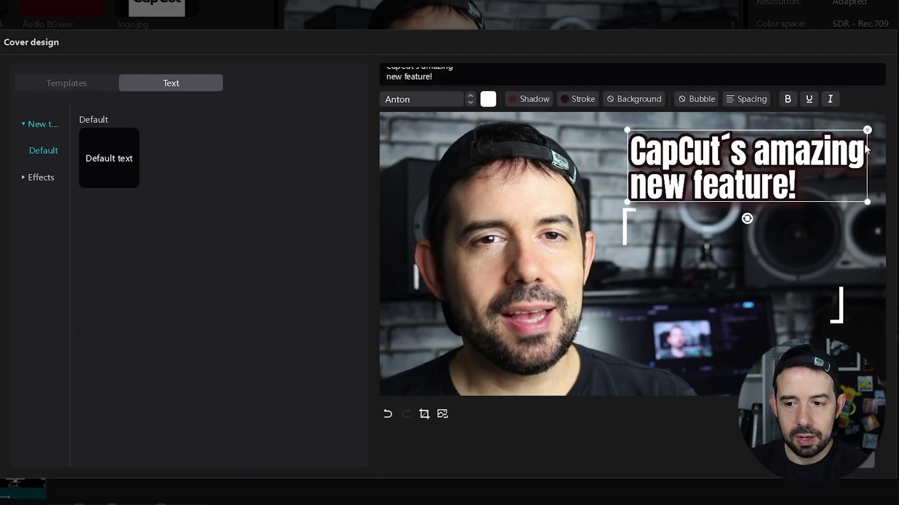
pyautogui.click(867, 131)
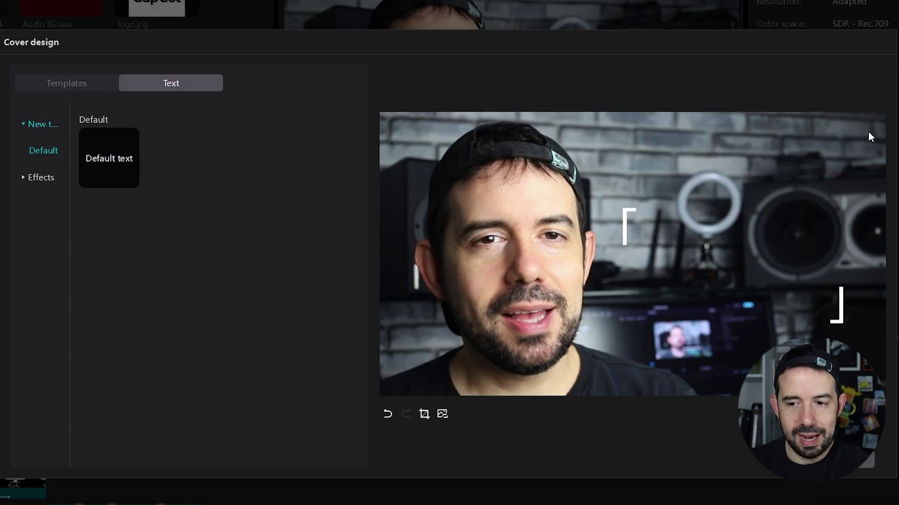
pyautogui.click(117, 157)
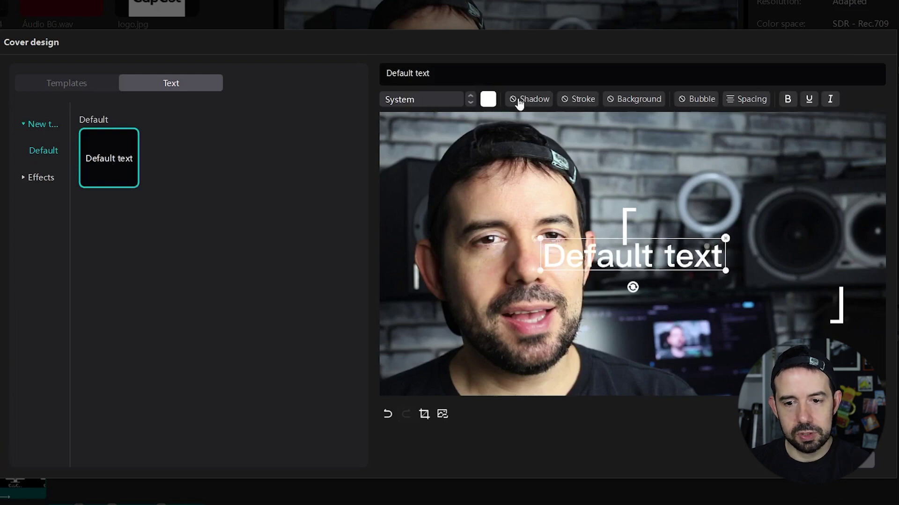
# Step: Type 'CacCut´s new / amazing feature!', place it upper right, and set font Basico
pyautogui.moveTo(445, 72); pyautogui.dragTo(378, 53)
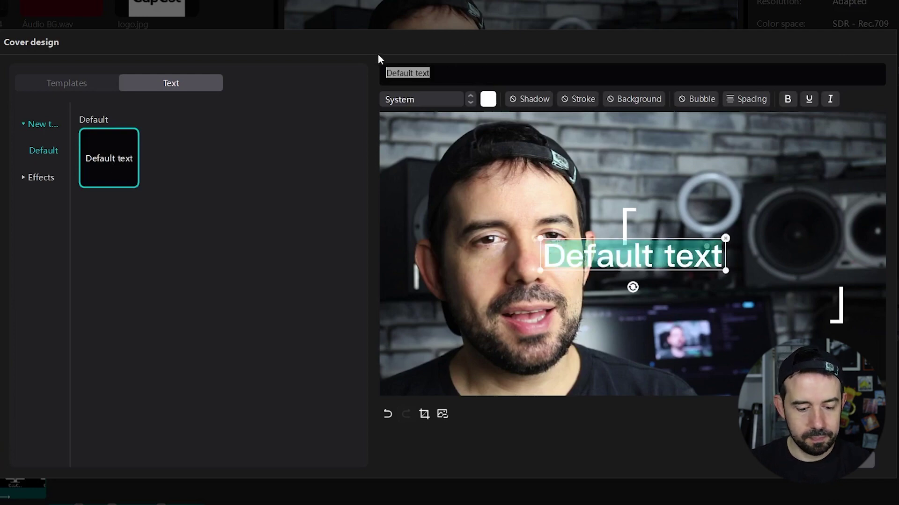
pyautogui.write('CacCut´s new')
pyautogui.press('Return')
pyautogui.write('amazing feature!')
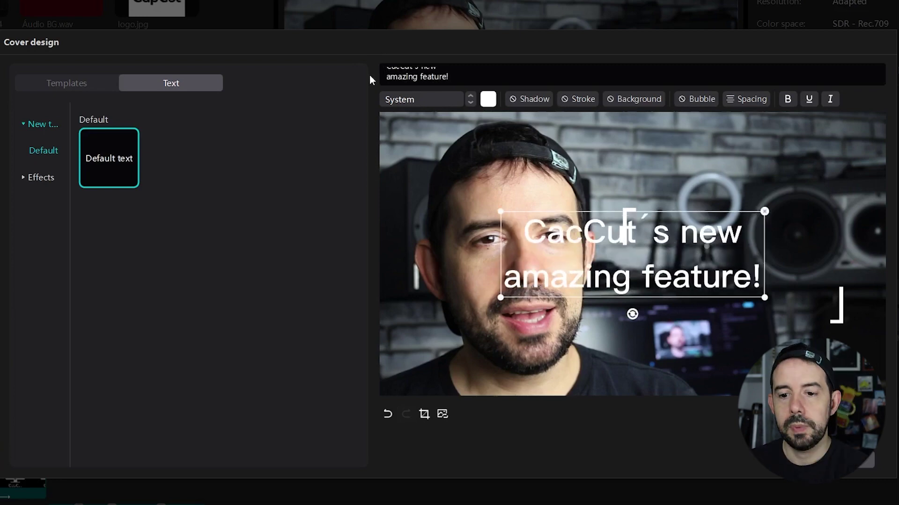
pyautogui.moveTo(560, 282); pyautogui.dragTo(666, 205)
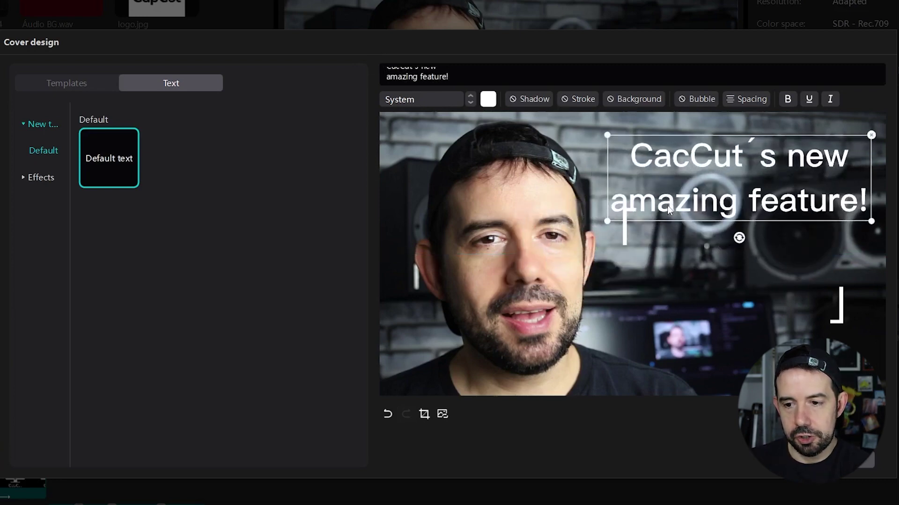
pyautogui.click(473, 105)
pyautogui.click(470, 106)
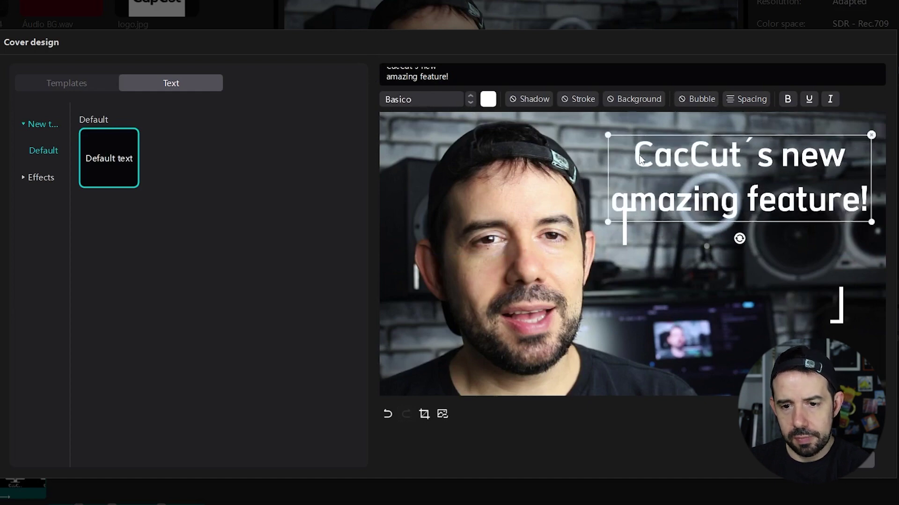
# Step: Colour the title yellow and add a nearly black shadow
pyautogui.click(488, 100)
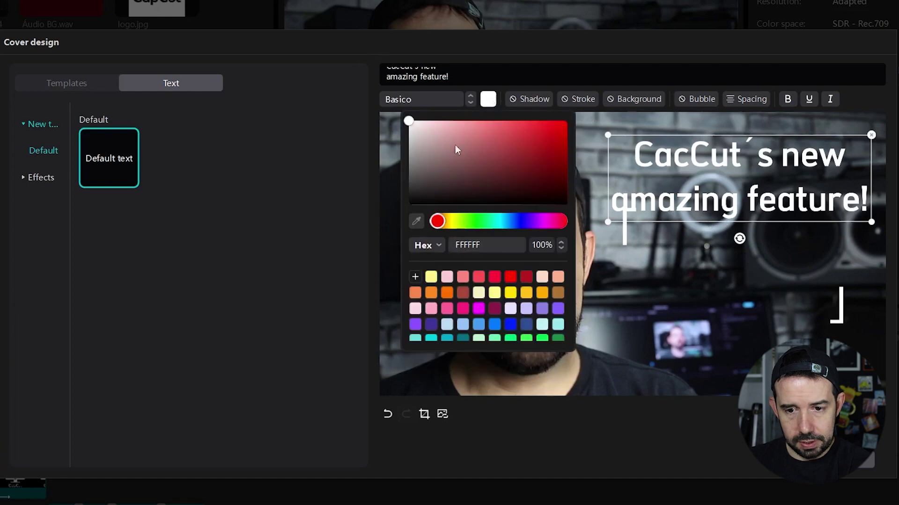
pyautogui.moveTo(448, 225); pyautogui.dragTo(457, 225)
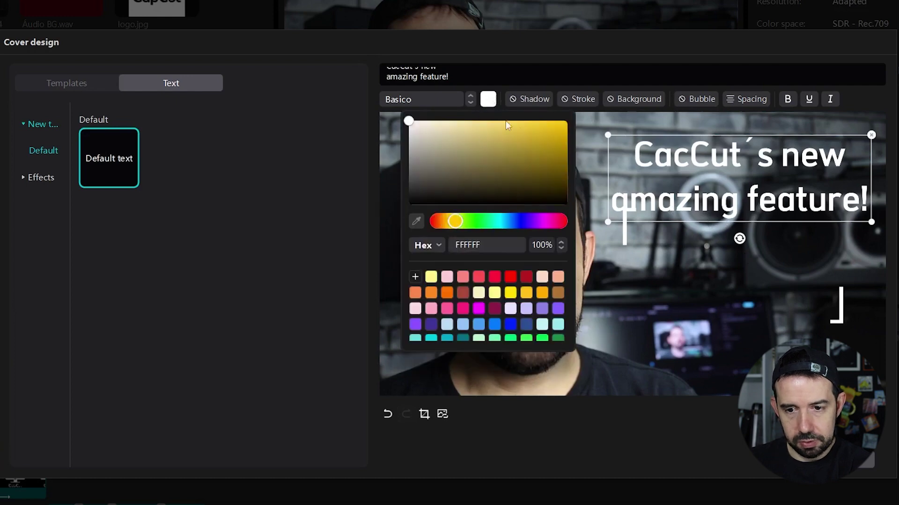
pyautogui.moveTo(506, 122); pyautogui.dragTo(486, 123)
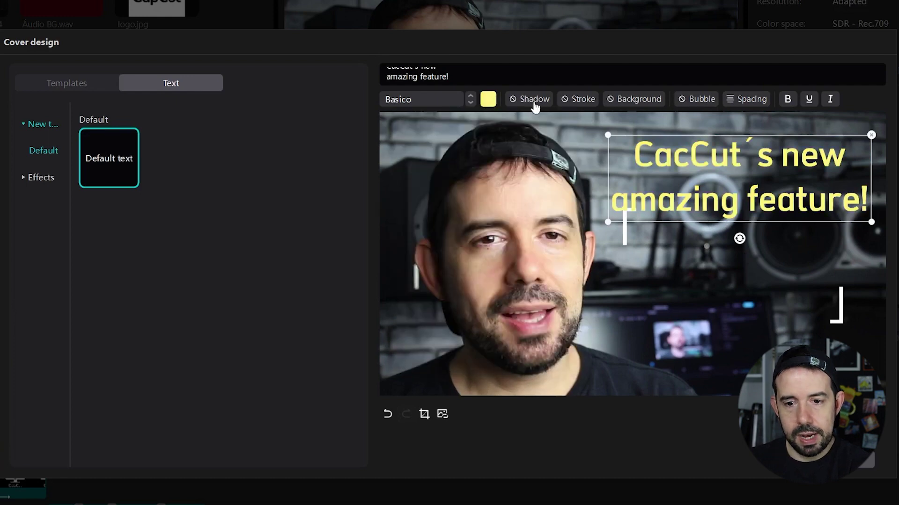
pyautogui.click(535, 102)
pyautogui.moveTo(535, 201); pyautogui.dragTo(543, 204)
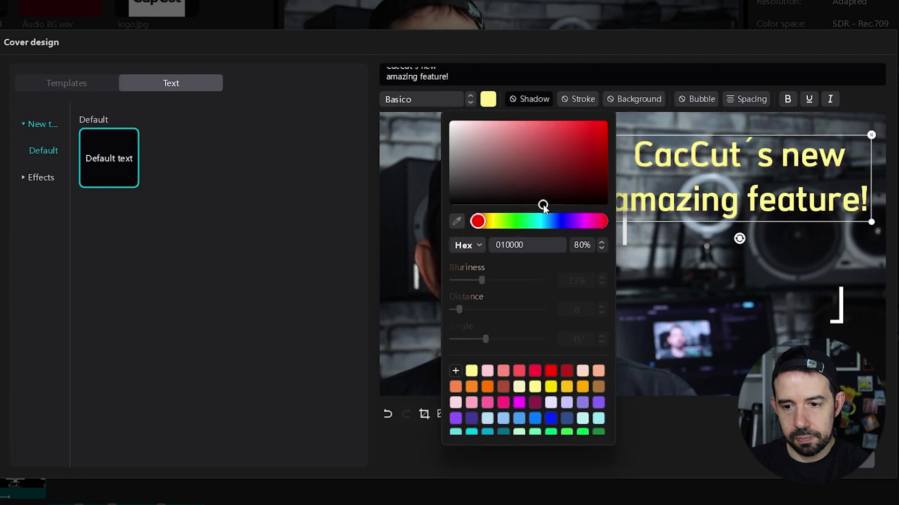
pyautogui.click(673, 316)
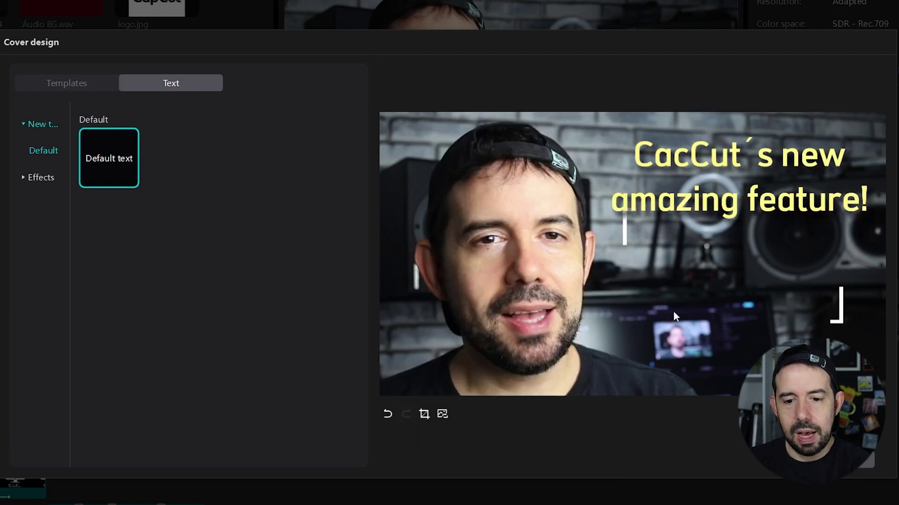
# Step: Try cropping the cover image, then leave crop mode
pyautogui.click(428, 417)
pyautogui.moveTo(886, 398)
pyautogui.mouseDown()
pyautogui.moveTo(808, 327)
pyautogui.moveTo(897, 411)
pyautogui.mouseUp()
pyautogui.click(864, 414)
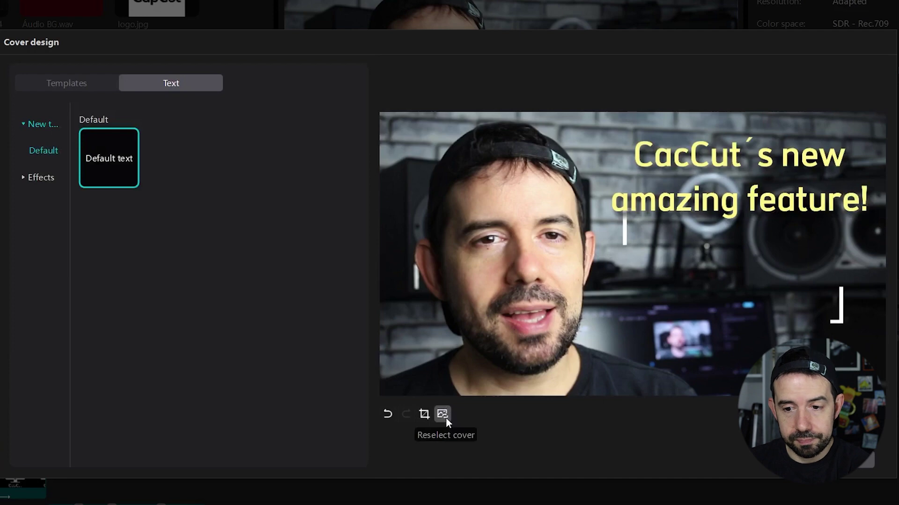
# Step: Browse the text Effects presets for the cover title
pyautogui.click(40, 177)
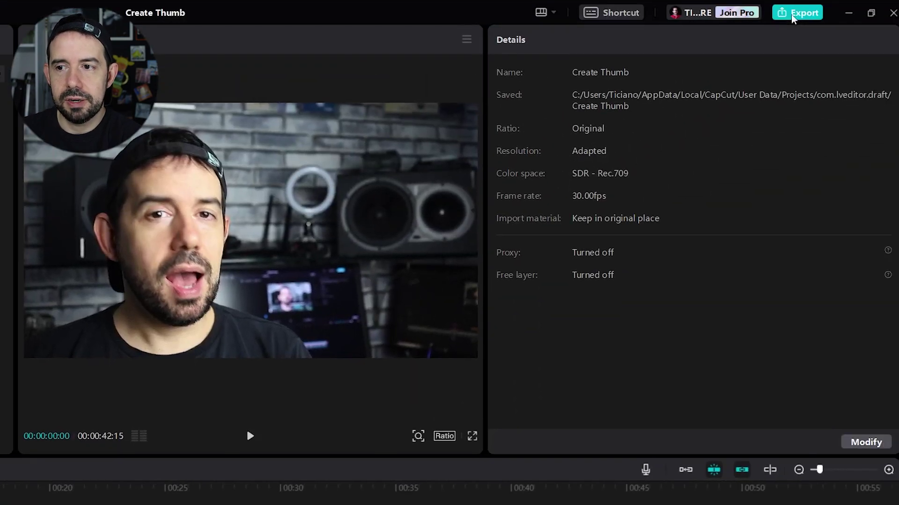
# Step: Open the Export settings and set Cover to 'Without cover'
pyautogui.click(791, 14)
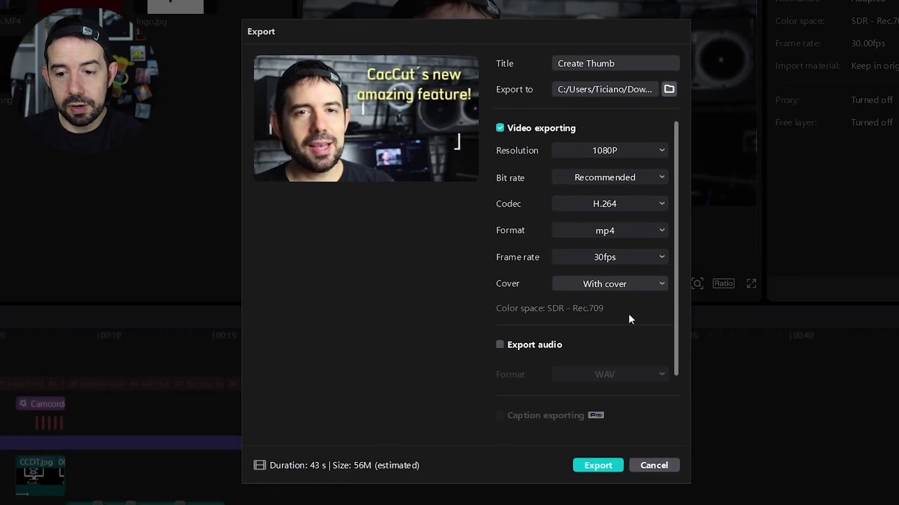
pyautogui.click(644, 285)
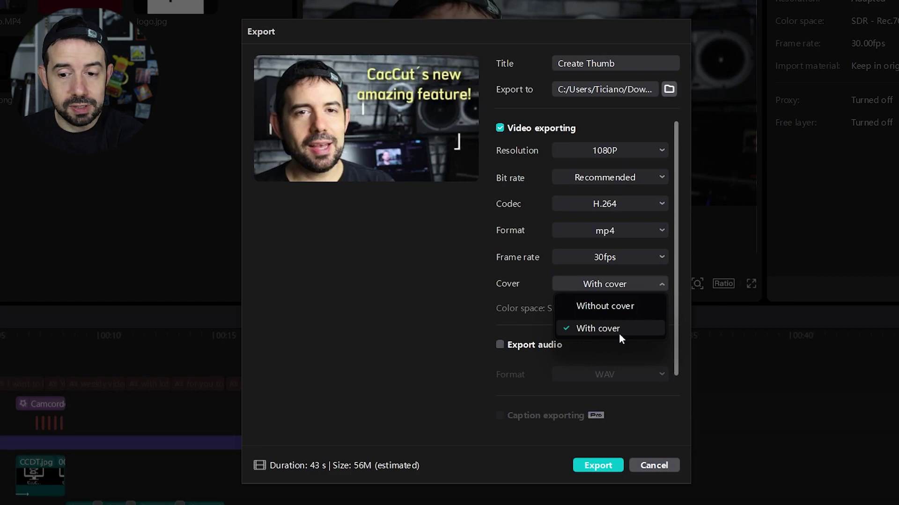
pyautogui.click(630, 307)
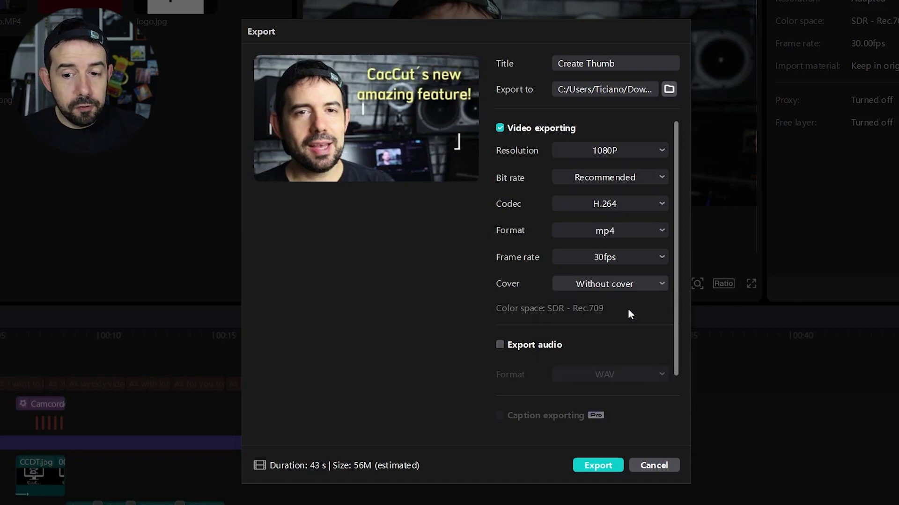